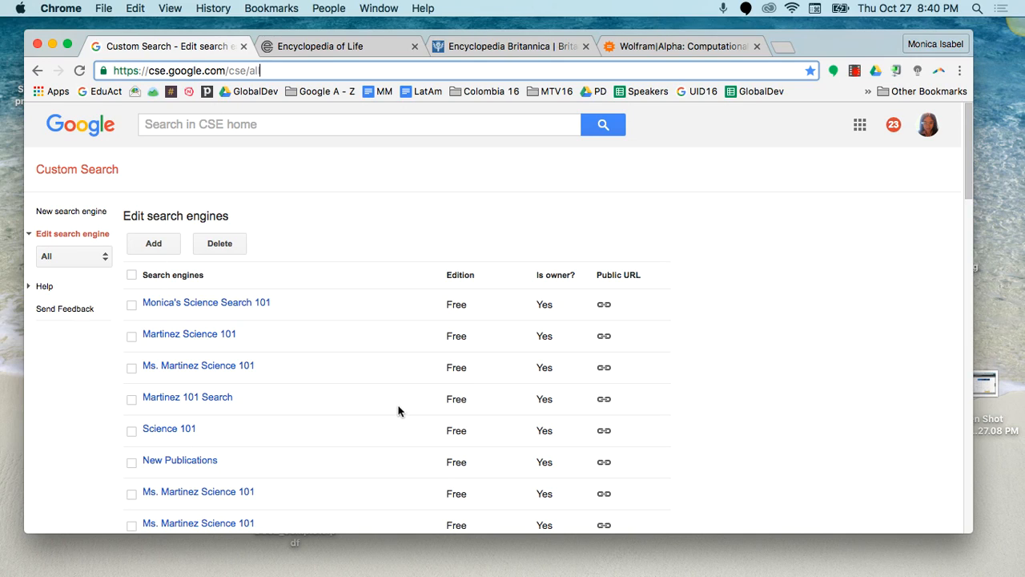
Start a new custom search engine and view the open Encyclopedia of Life, Encyclopaedia Britannica and Wolfram|Alpha sites
click(58, 223)
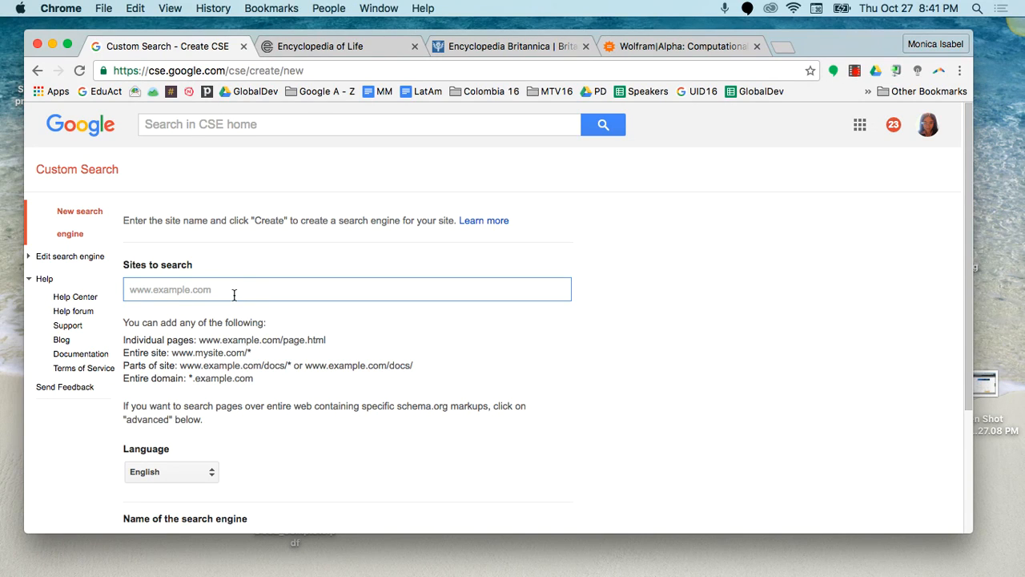
click(315, 51)
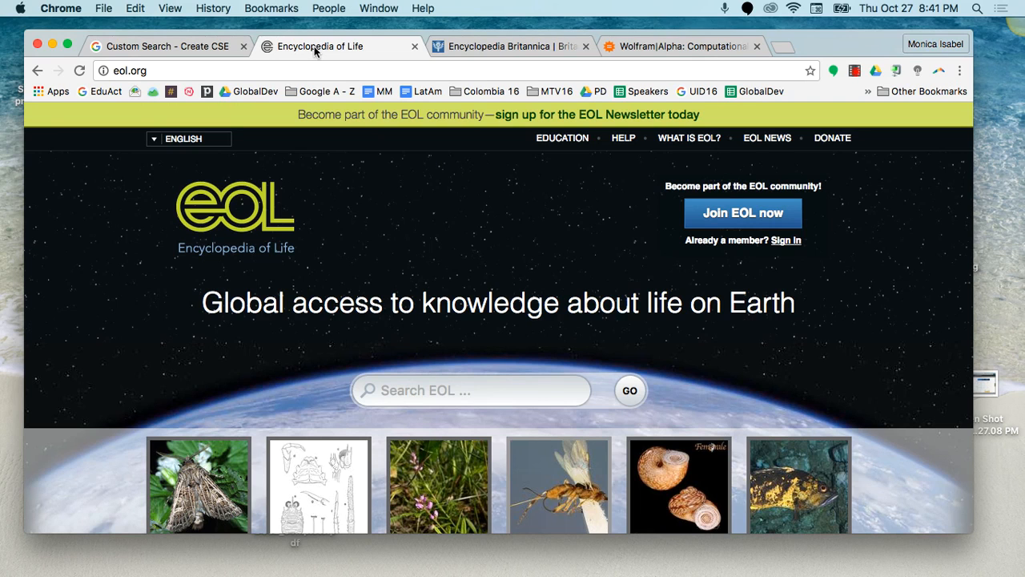
click(472, 50)
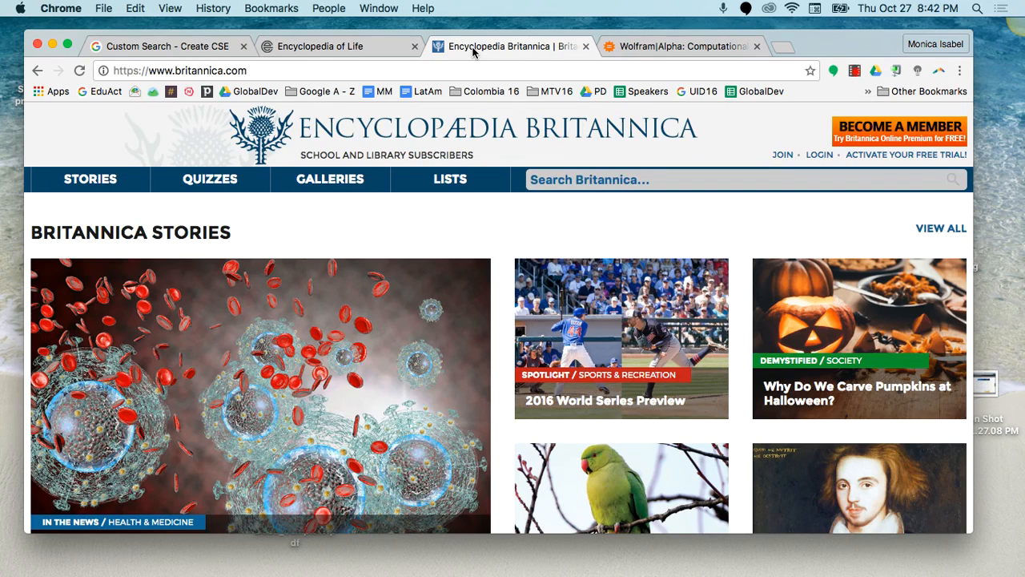
click(632, 48)
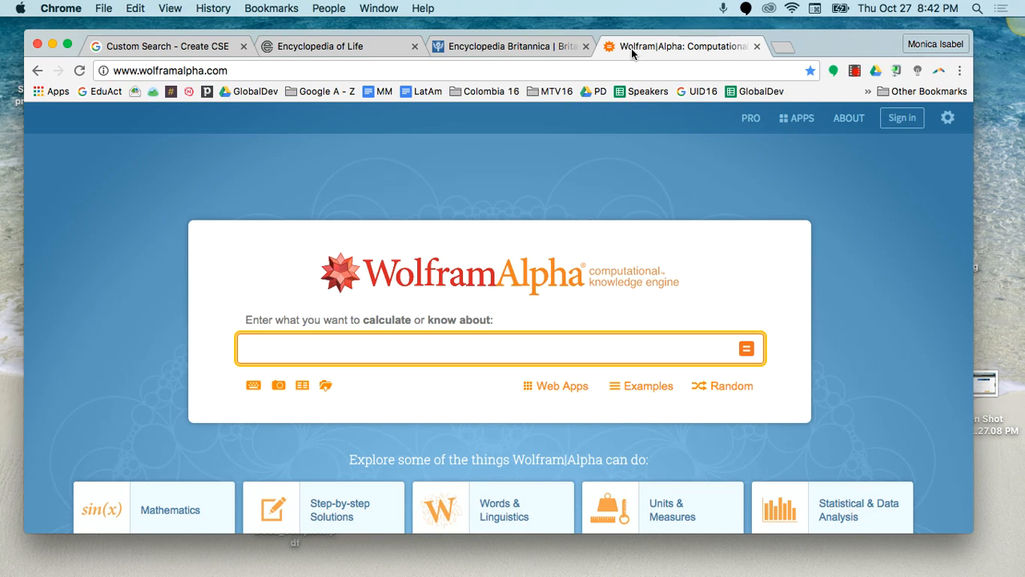
click(334, 45)
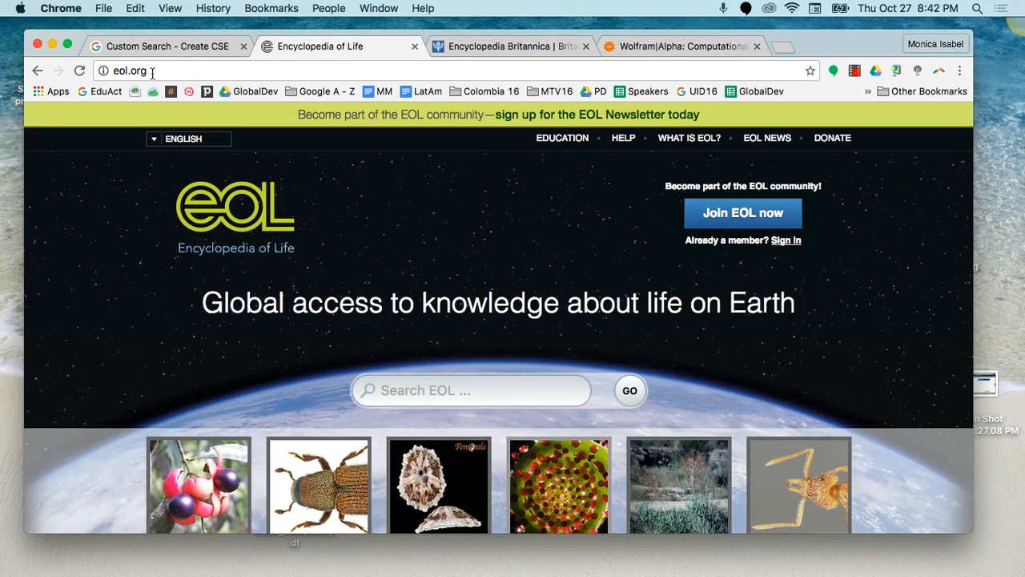
click(152, 71)
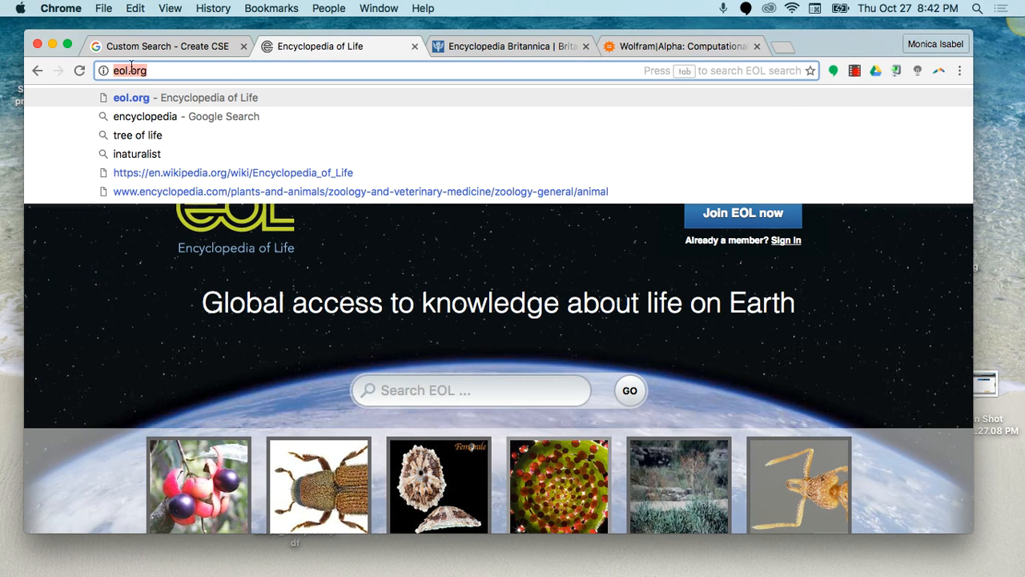
click(132, 46)
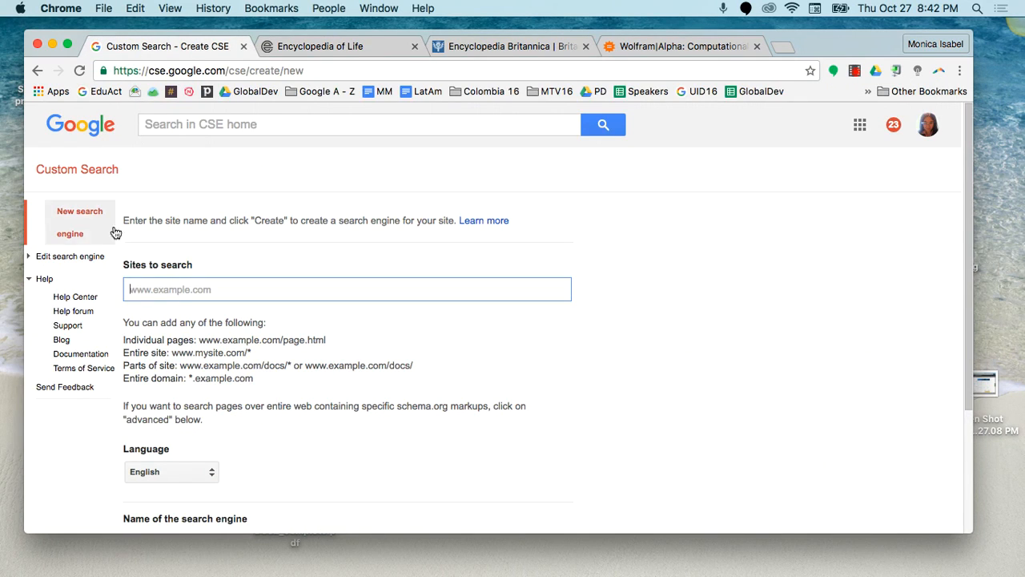
text(http://eol.org/)
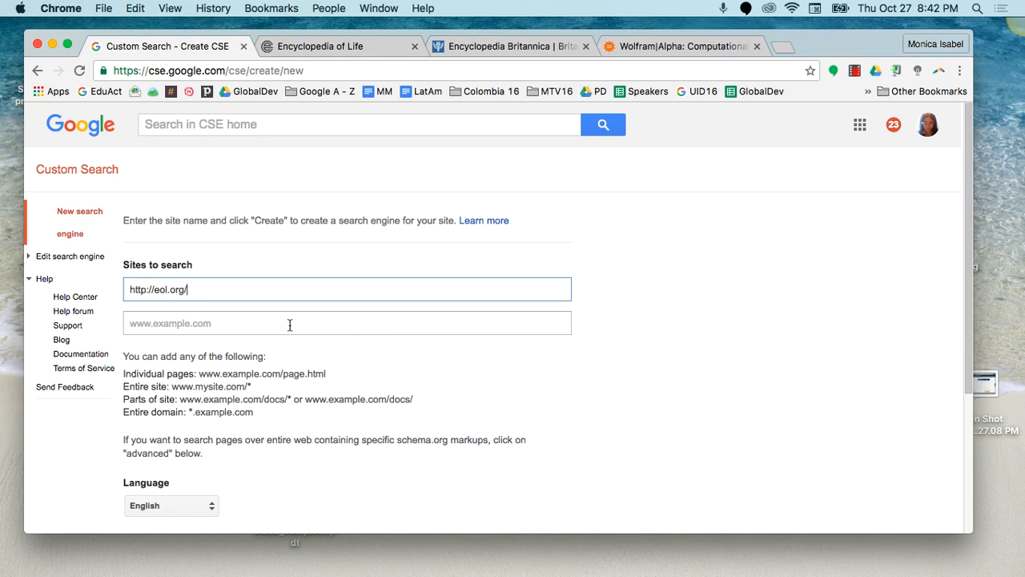
click(191, 327)
click(484, 46)
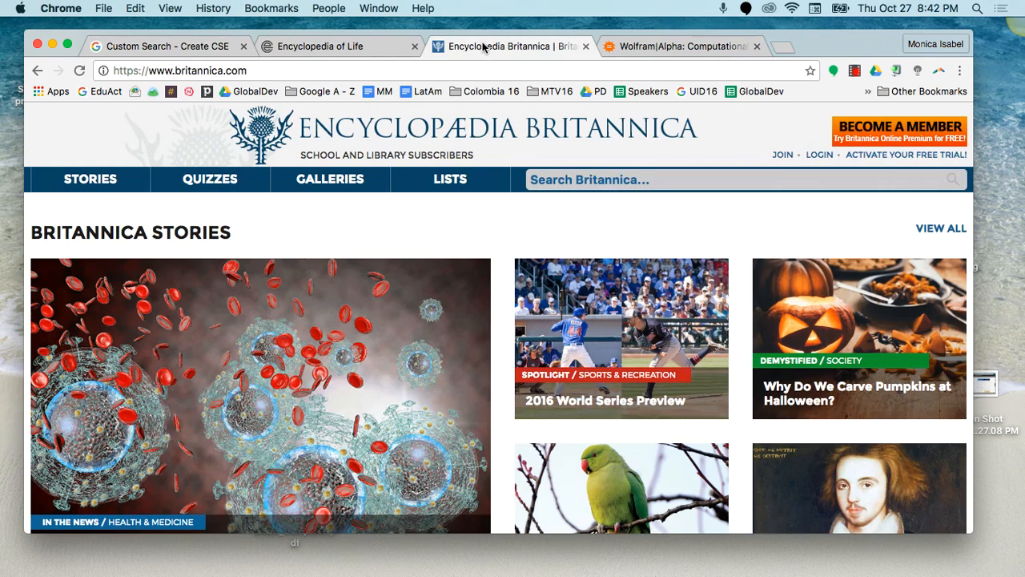
click(309, 73)
key(super+c)
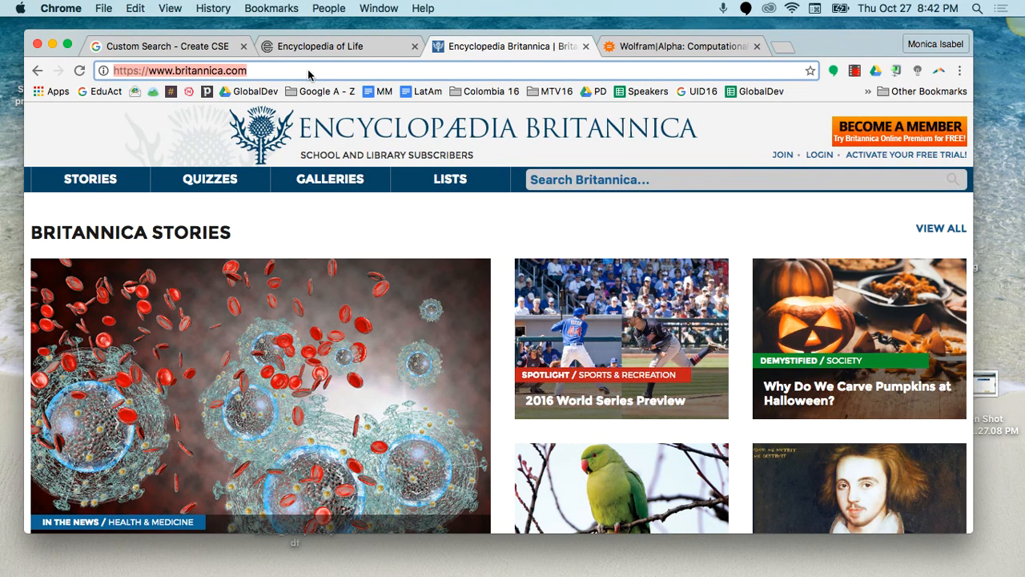
click(184, 47)
key(super+v)
click(261, 354)
click(639, 47)
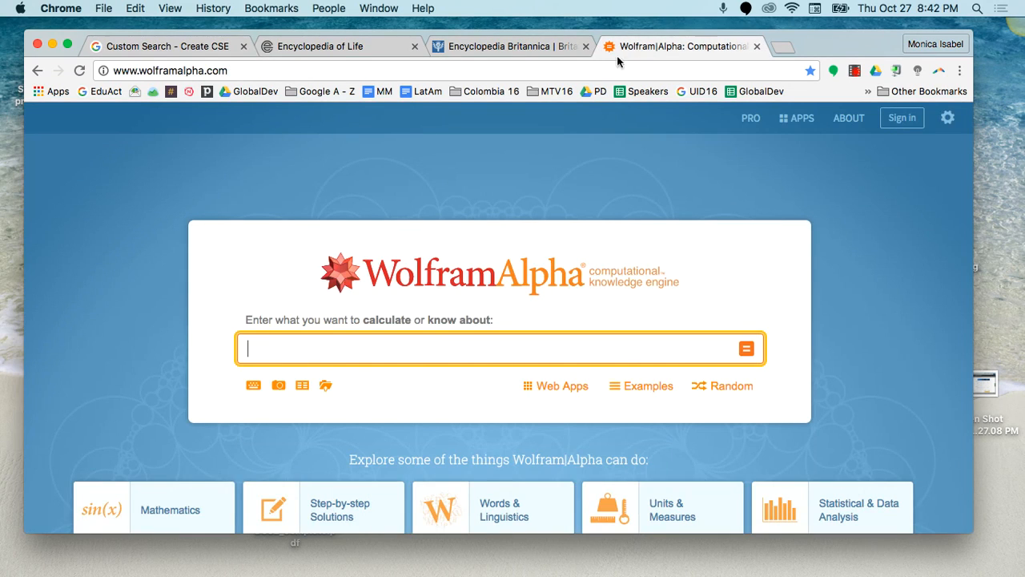
click(311, 70)
key(super+c)
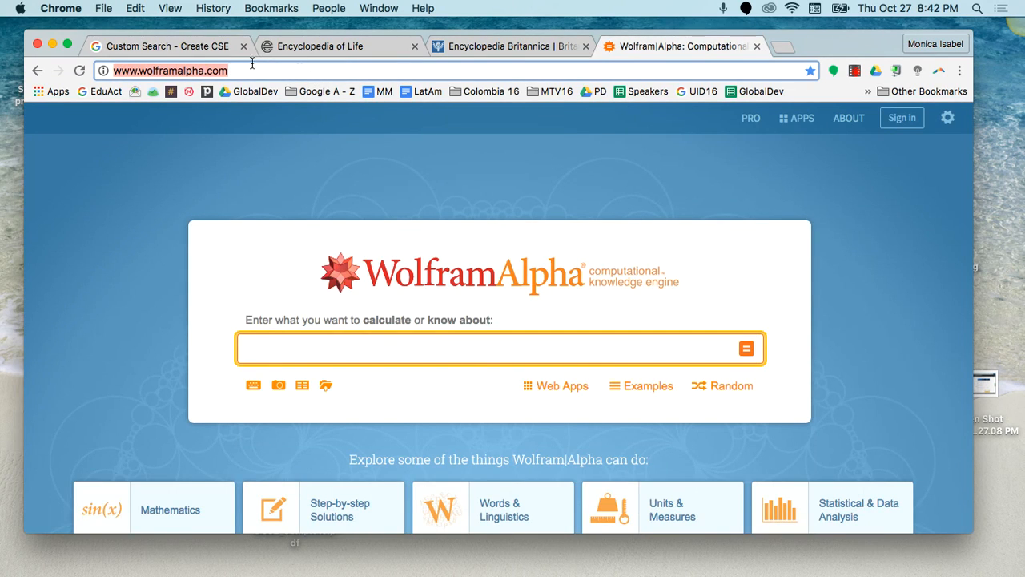
click(188, 46)
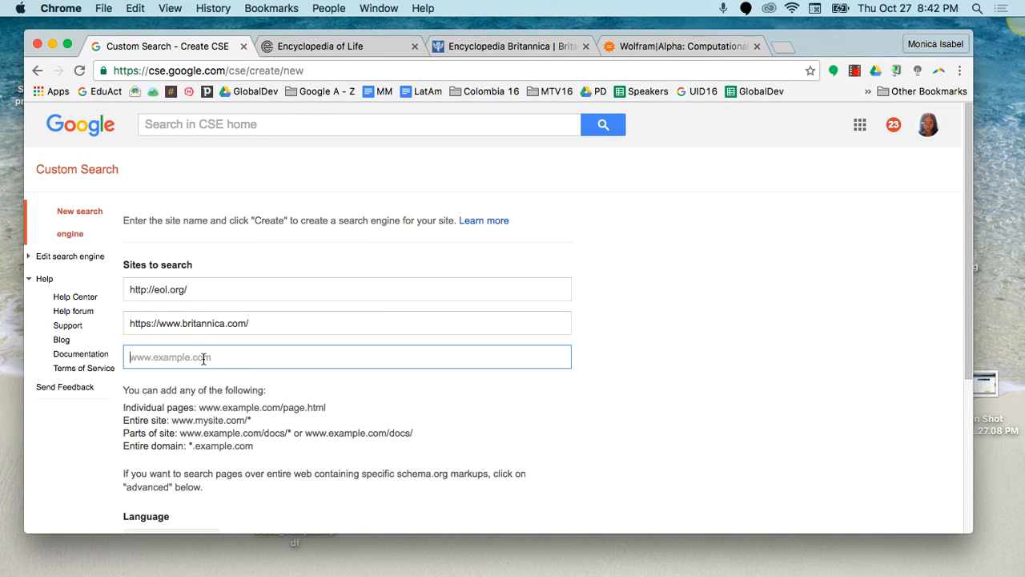
key(super+v)
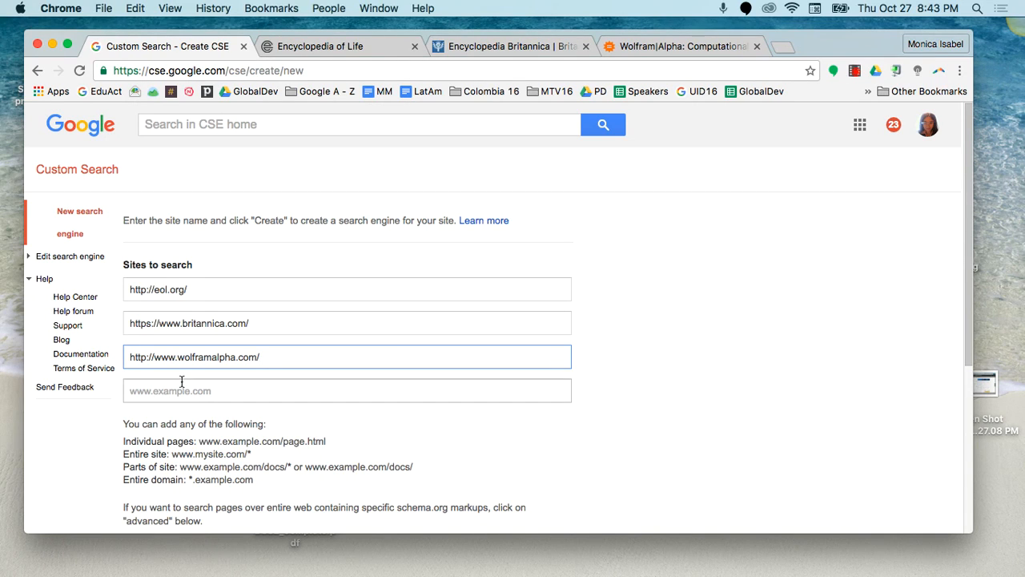
Choose English as the language of the new search engine
scroll(103, 444, down, 5)
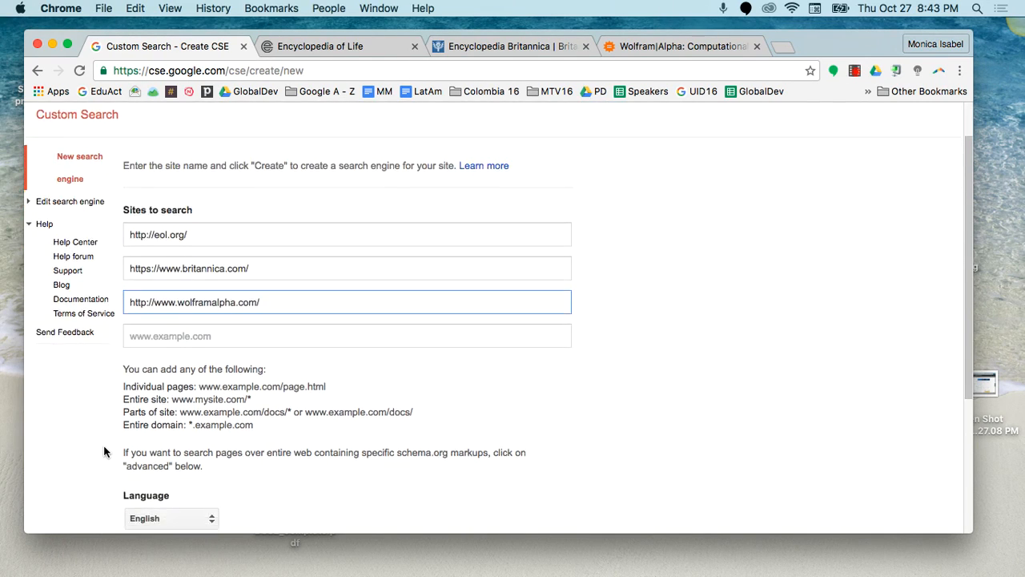
scroll(103, 445, down, 2)
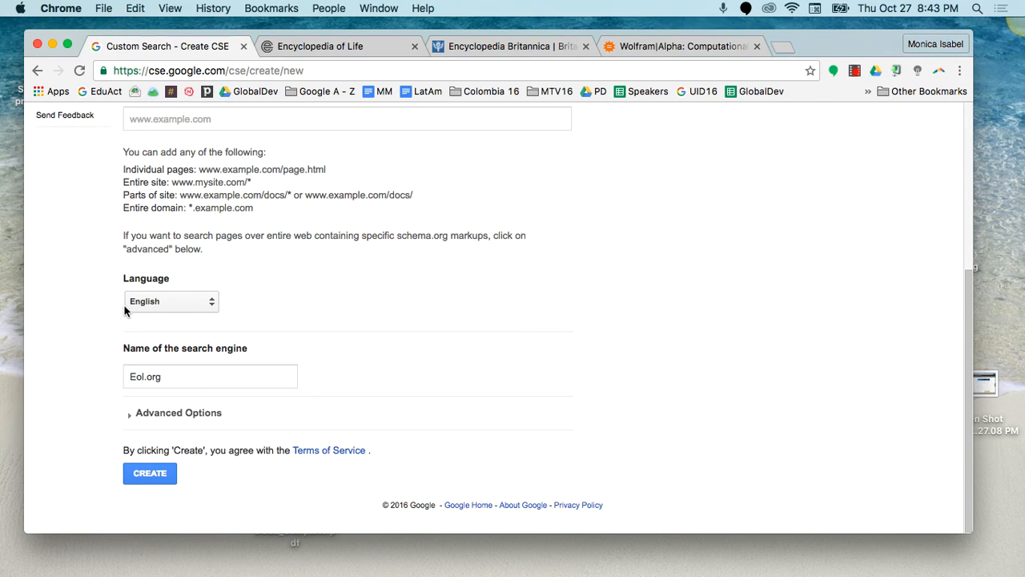
click(214, 302)
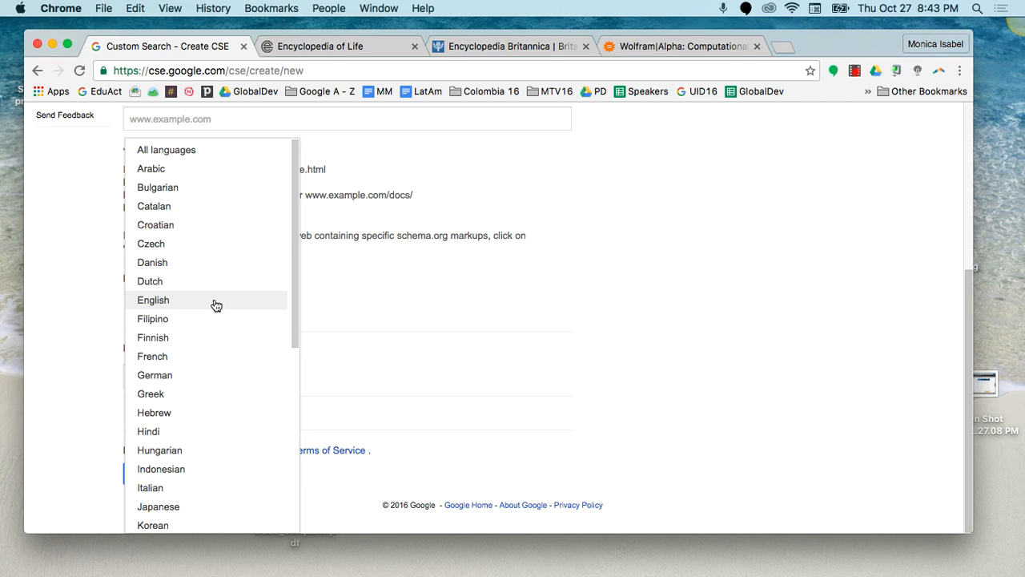
click(215, 305)
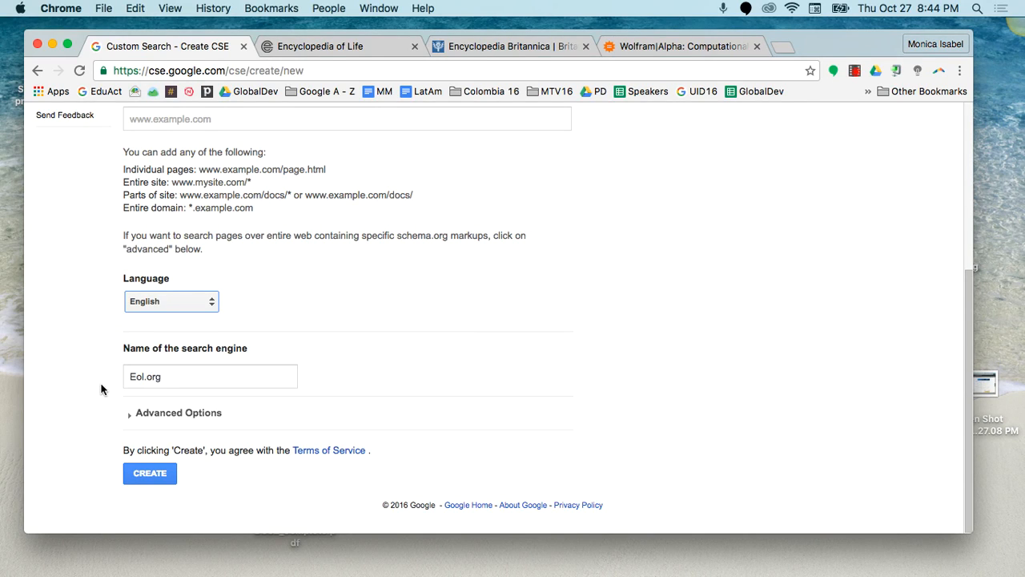
Replace the suggested search engine name with the teacher's title and surname followed by "Science 101 - Research"
click(181, 382)
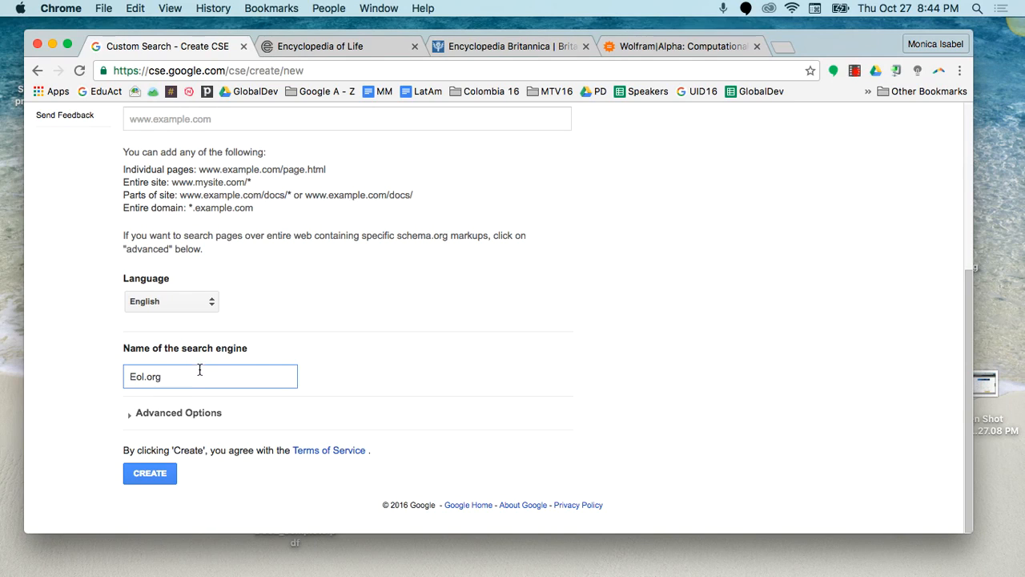
key(BackSpace)
key(BackSpace)
key(BackSpace)
key(BackSpace)
key(BackSpace)
key(BackSpace)
key(BackSpace)
scroll(199, 368, up, 4)
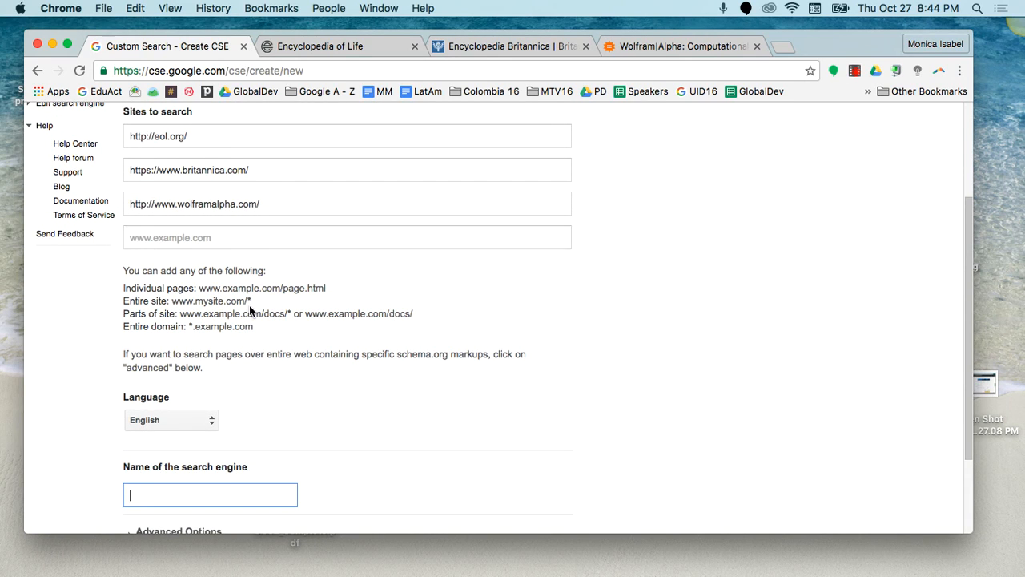
scroll(249, 305, down, 4)
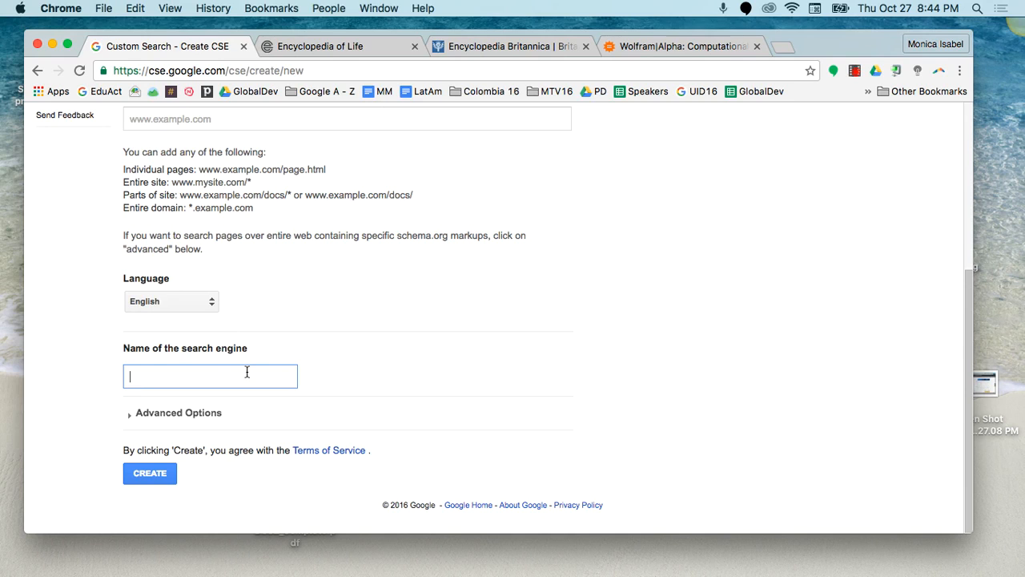
text(Ms Martinez Science 101 - Research)
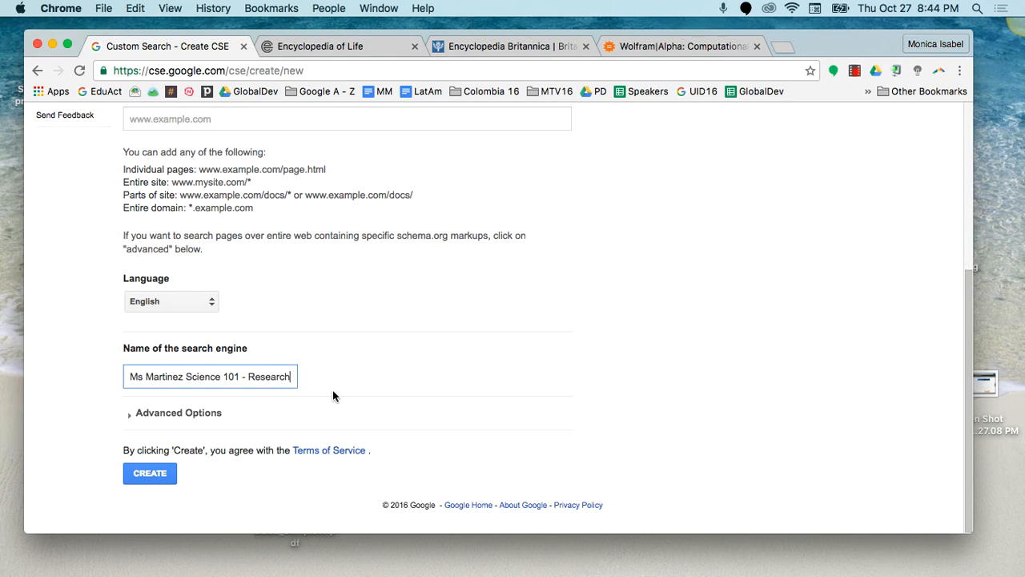
Review the listed sites, create the search engine and open its public URL page
scroll(332, 390, up, 5)
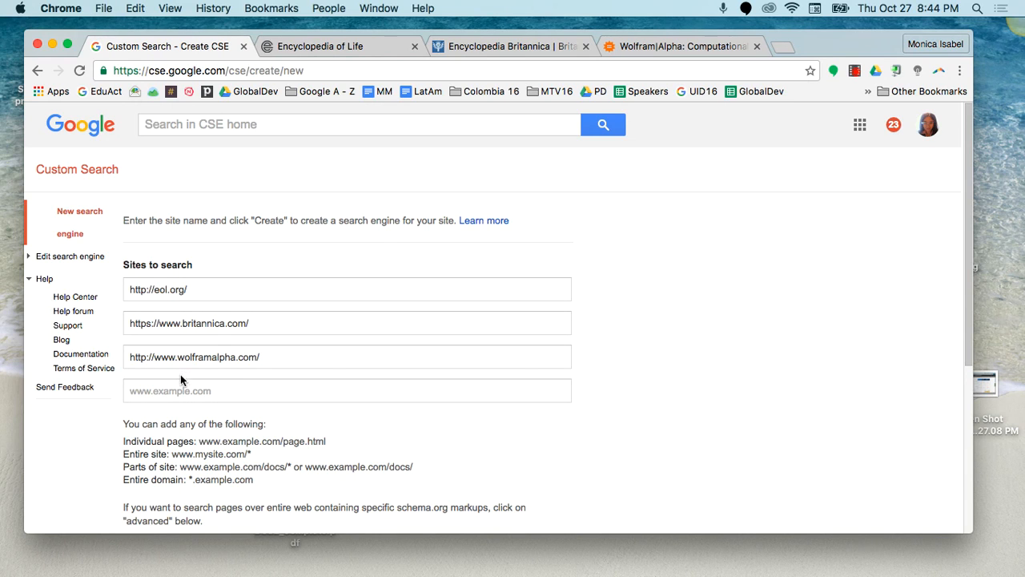
scroll(177, 375, down, 5)
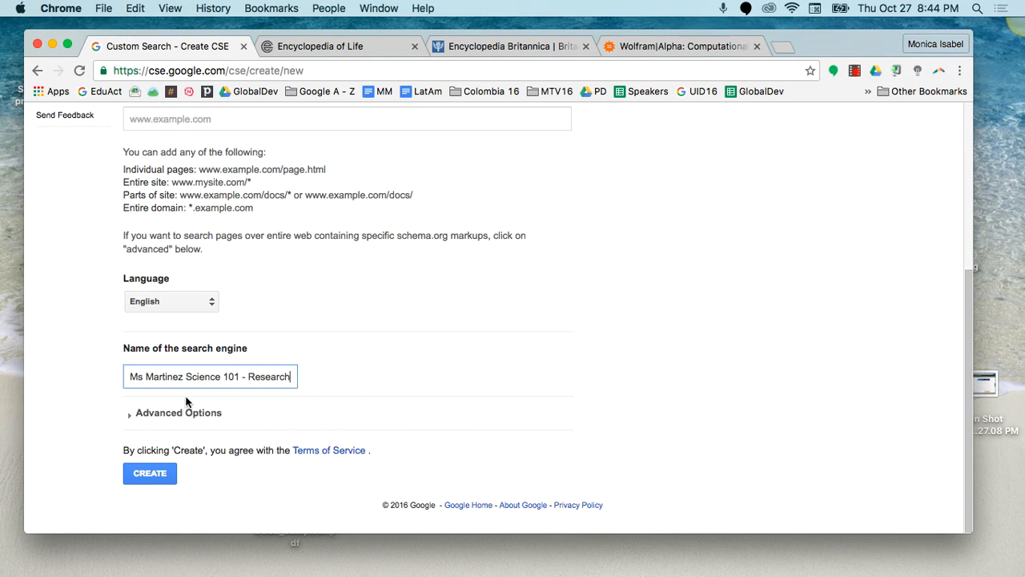
click(136, 475)
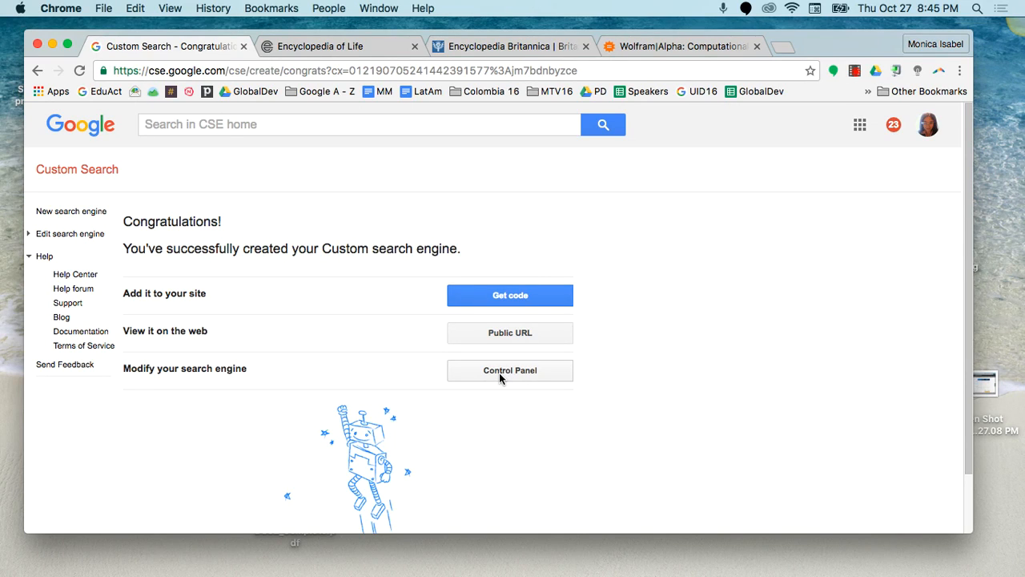
click(510, 333)
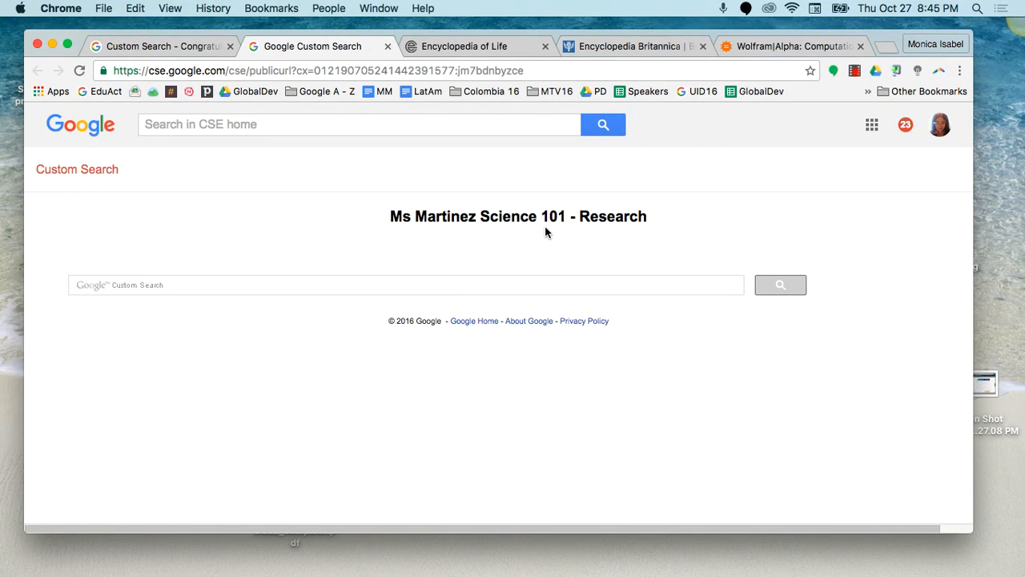
Select the public page's web address, and run a search for "Frogs" in the custom search engine
click(113, 71)
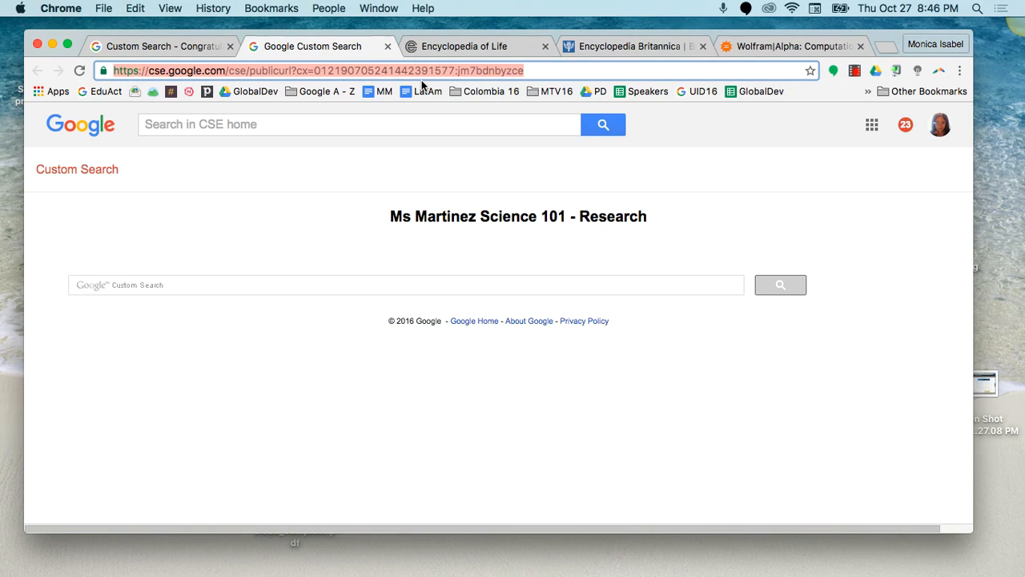
click(159, 287)
text(Fr)
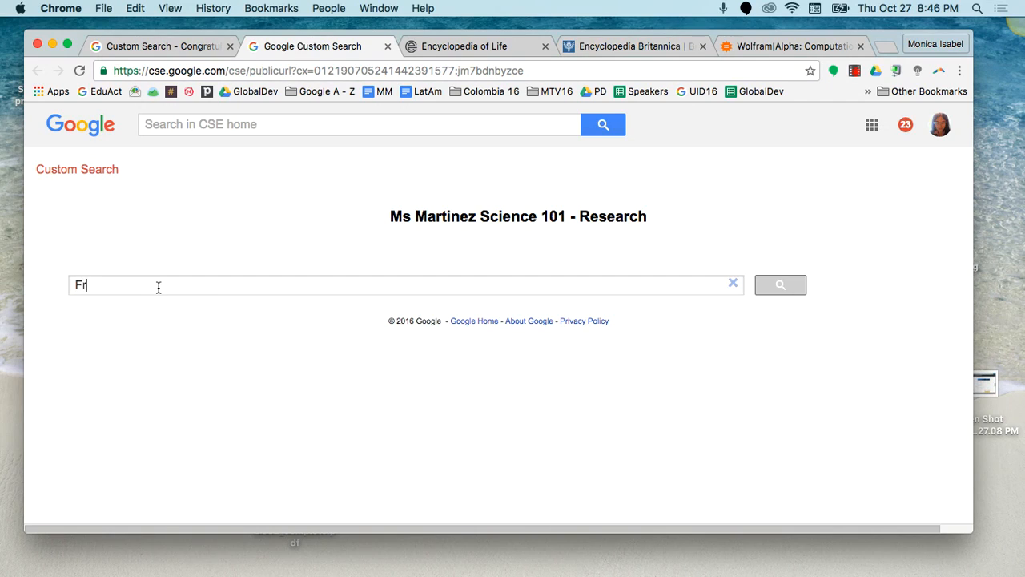
text(ogs)
click(777, 290)
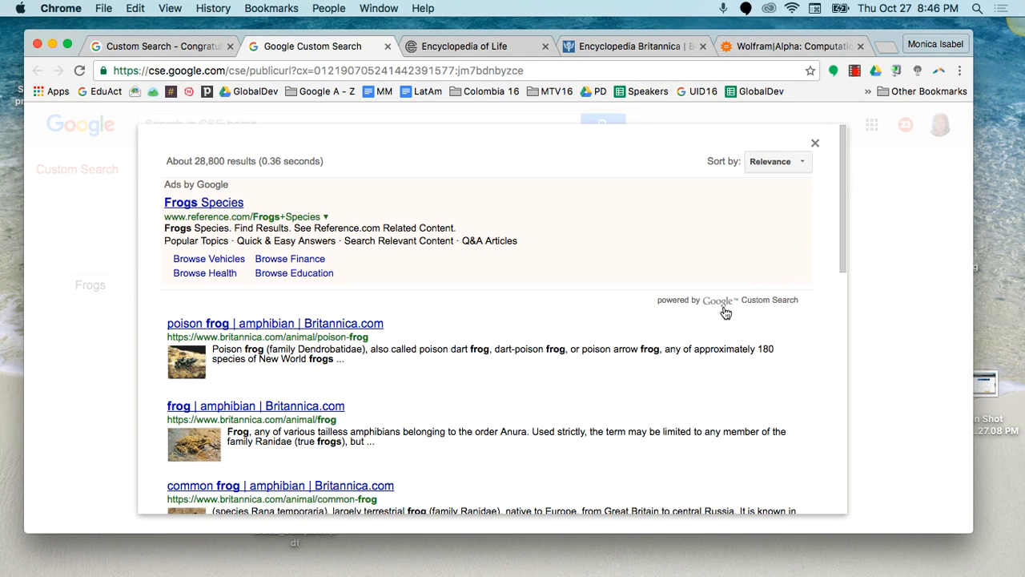
Examine the first and second pages of the Frogs results, checking which sites they come from
scroll(318, 388, down, 3)
scroll(318, 392, down, 2)
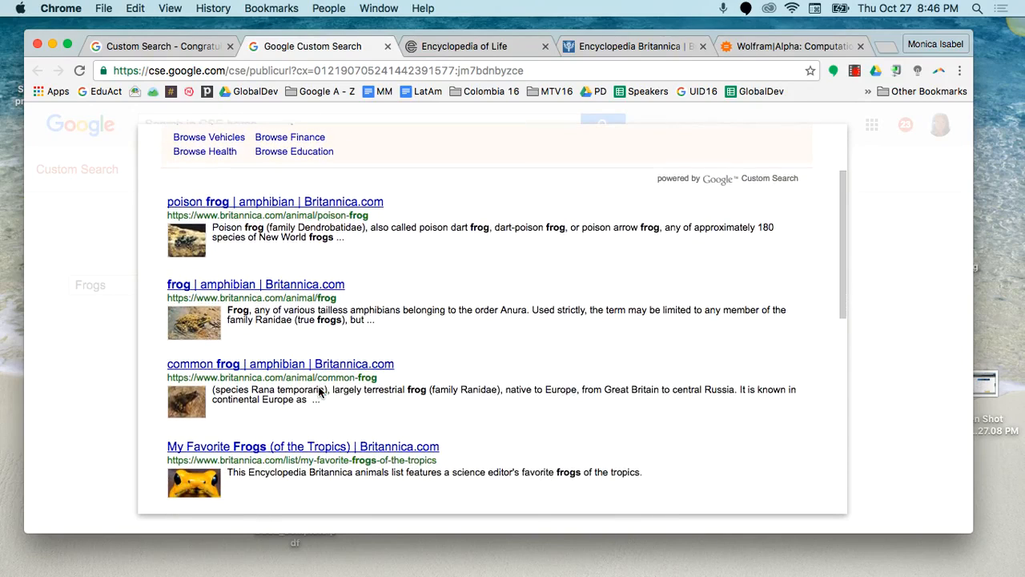
scroll(318, 388, down, 1)
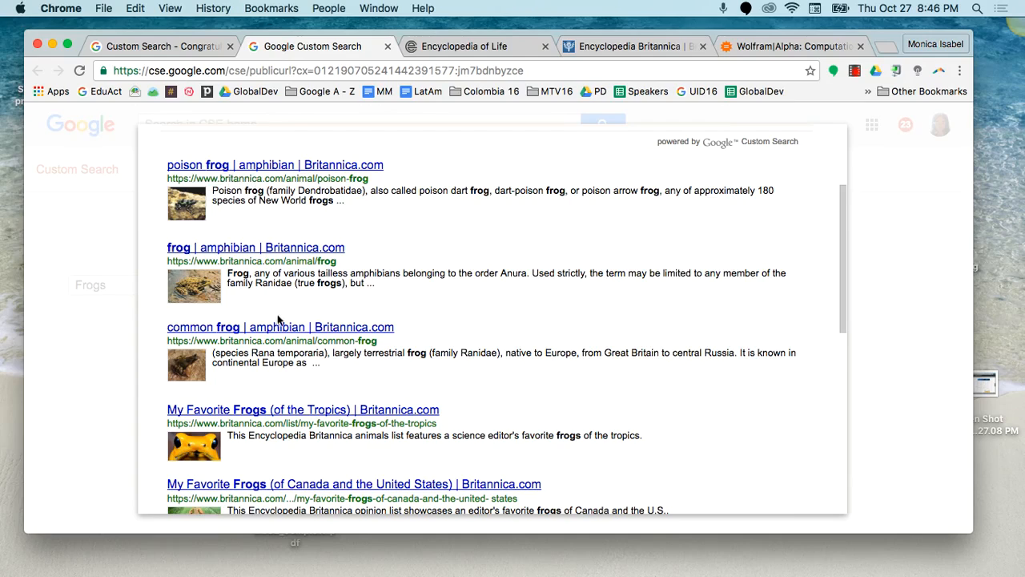
scroll(279, 332, down, 8)
scroll(280, 331, down, 4)
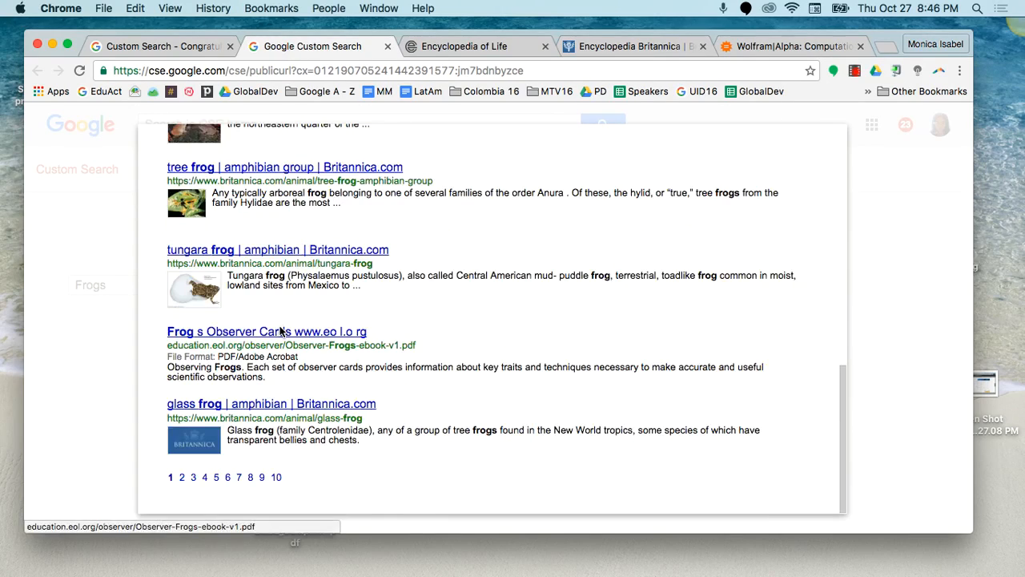
click(182, 477)
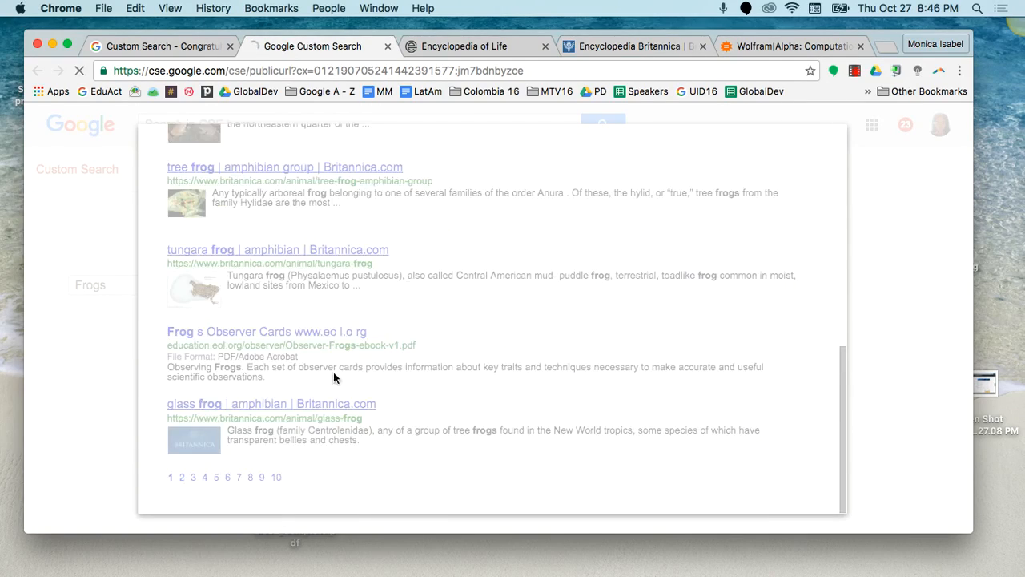
scroll(407, 333, down, 4)
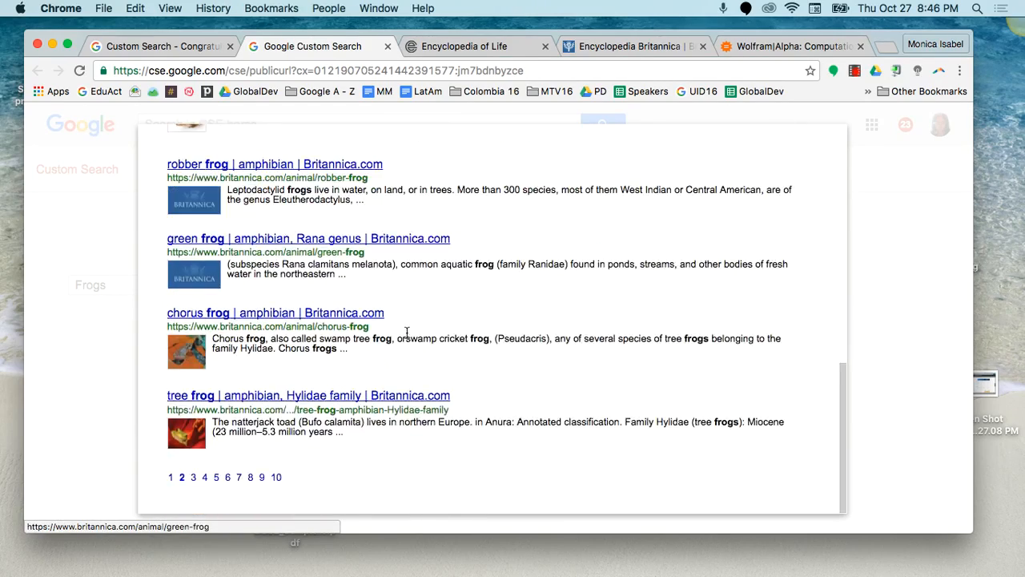
scroll(407, 333, up, 10)
scroll(198, 378, down, 2)
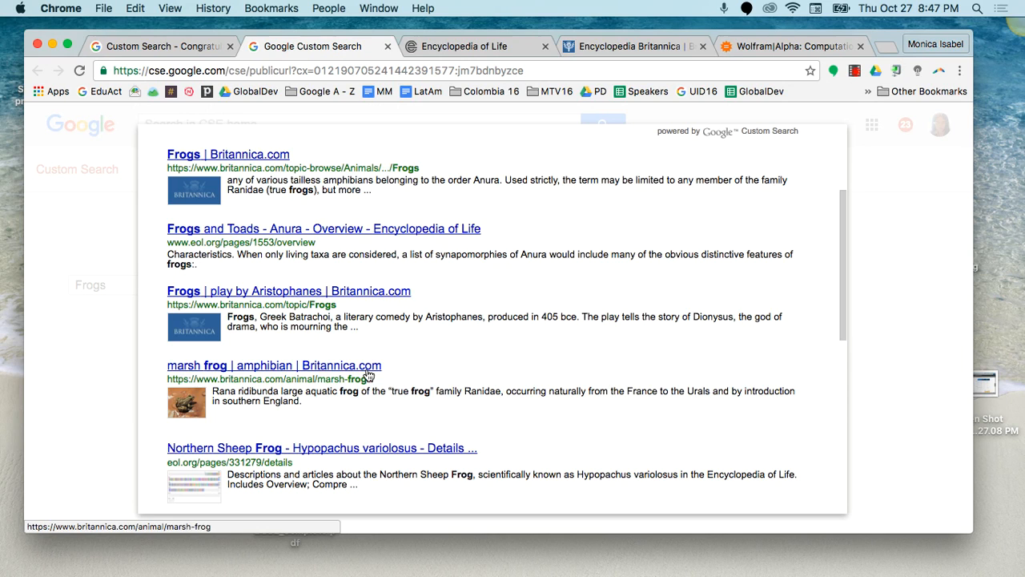
Close the Frogs results and open the setup page of the "Science 101 - Research" engine from the list of all search engines
scroll(574, 329, up, 4)
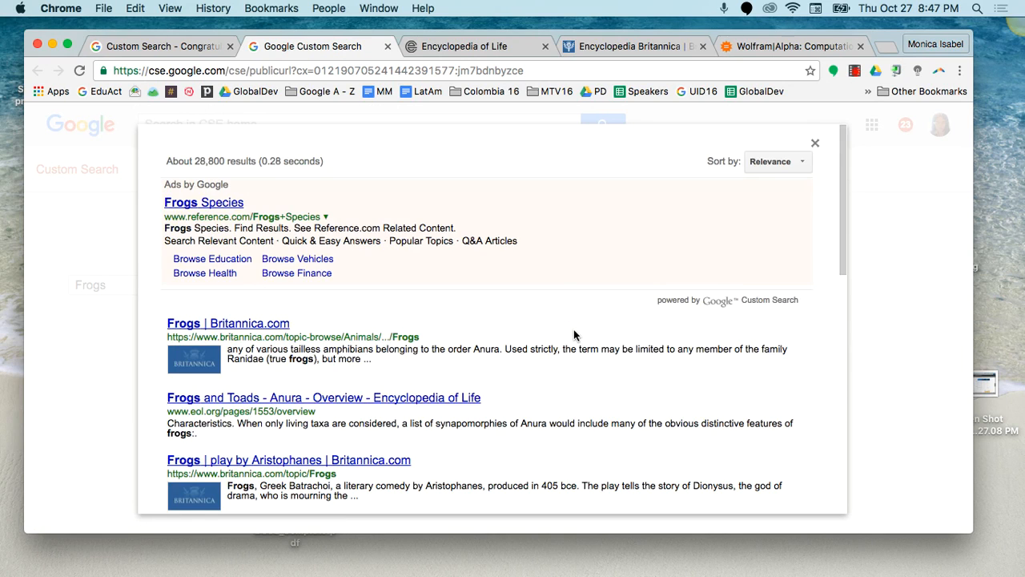
click(816, 145)
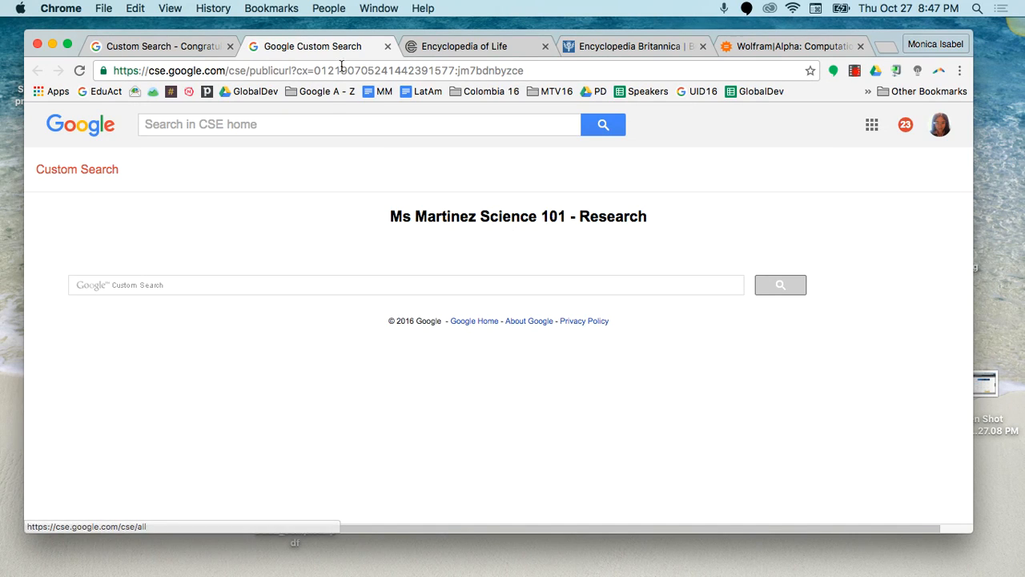
click(64, 170)
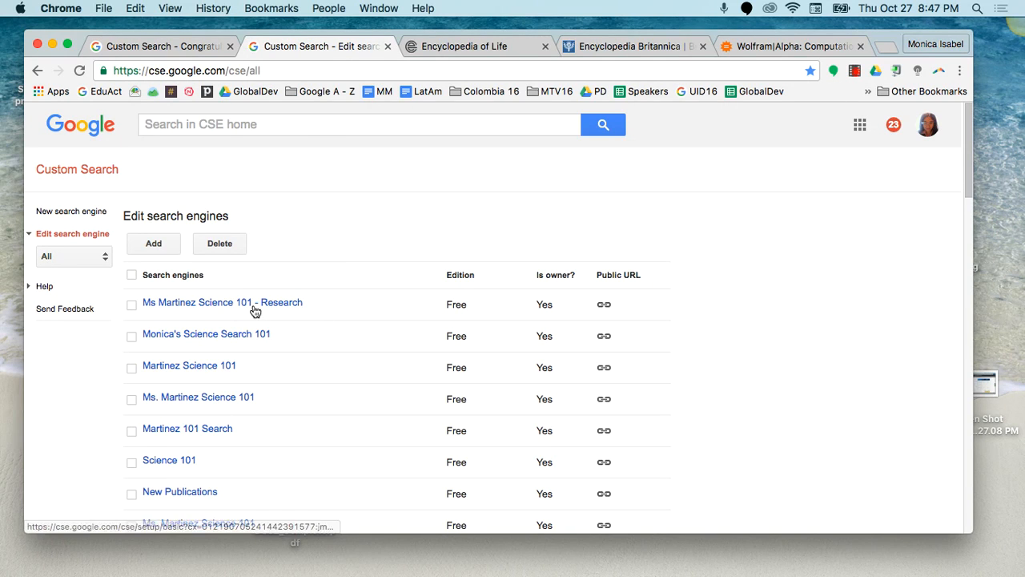
click(207, 308)
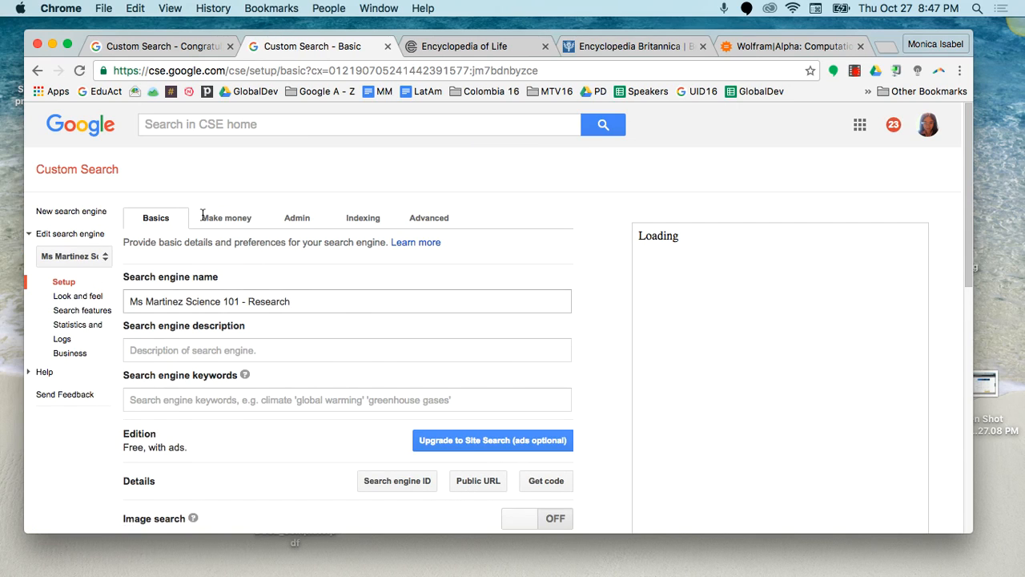
Review the search engine's basic settings, including its name, language and the list of sites to search
scroll(212, 359, down, 15)
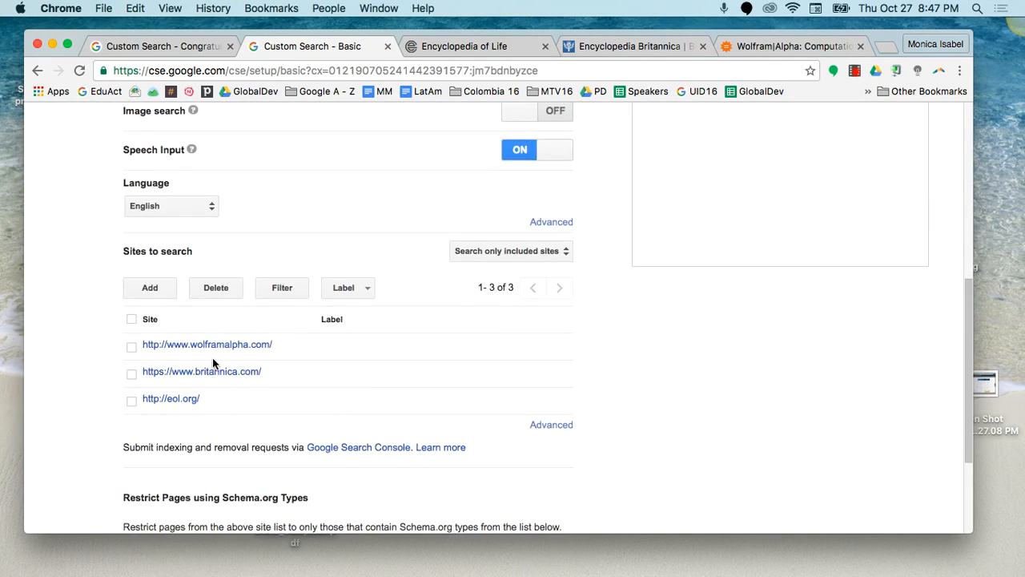
scroll(212, 362, up, 1)
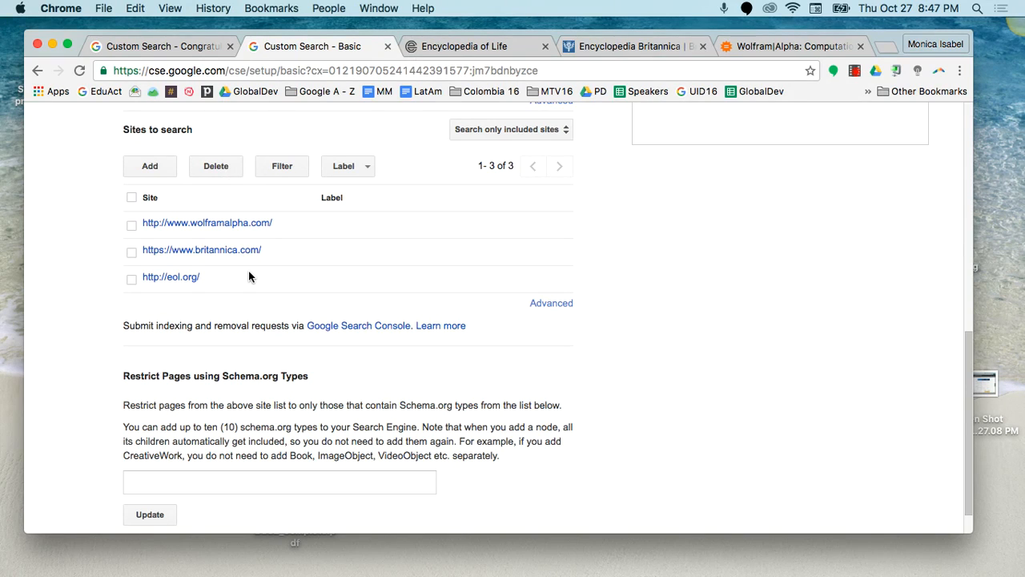
scroll(249, 277, up, 10)
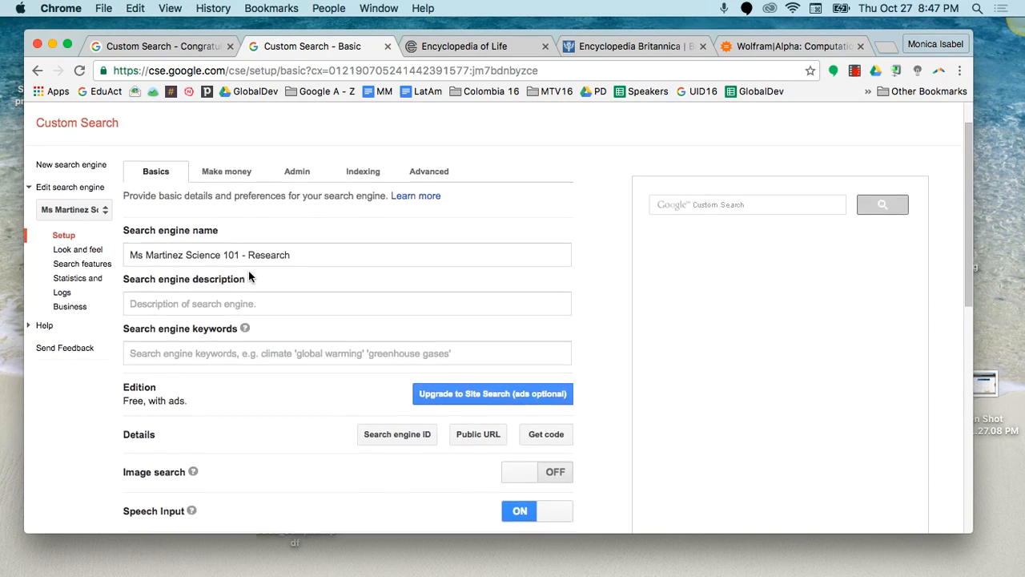
scroll(249, 277, up, 2)
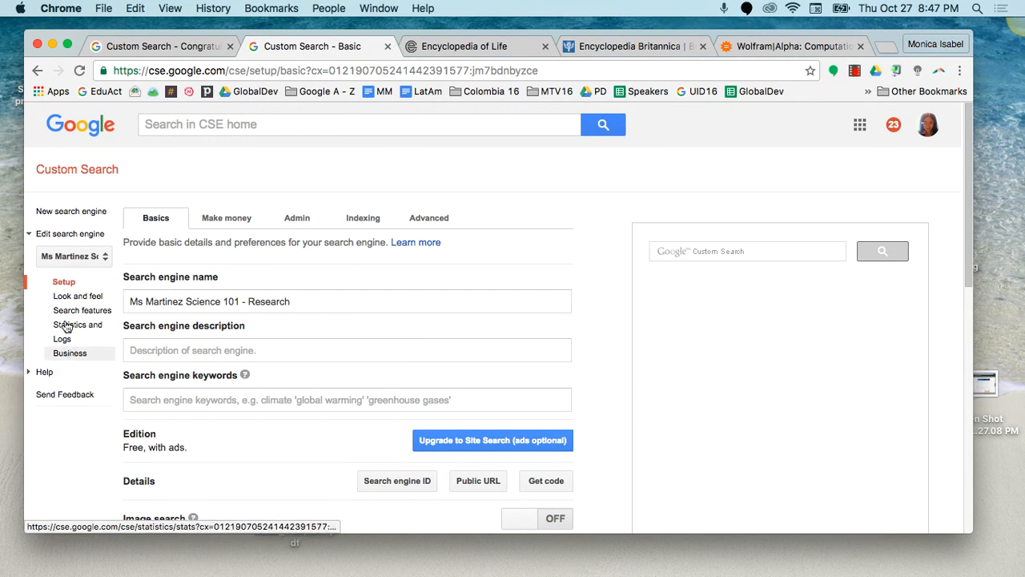
Open the search engine's look and feel settings and examine the available result layouts
click(52, 301)
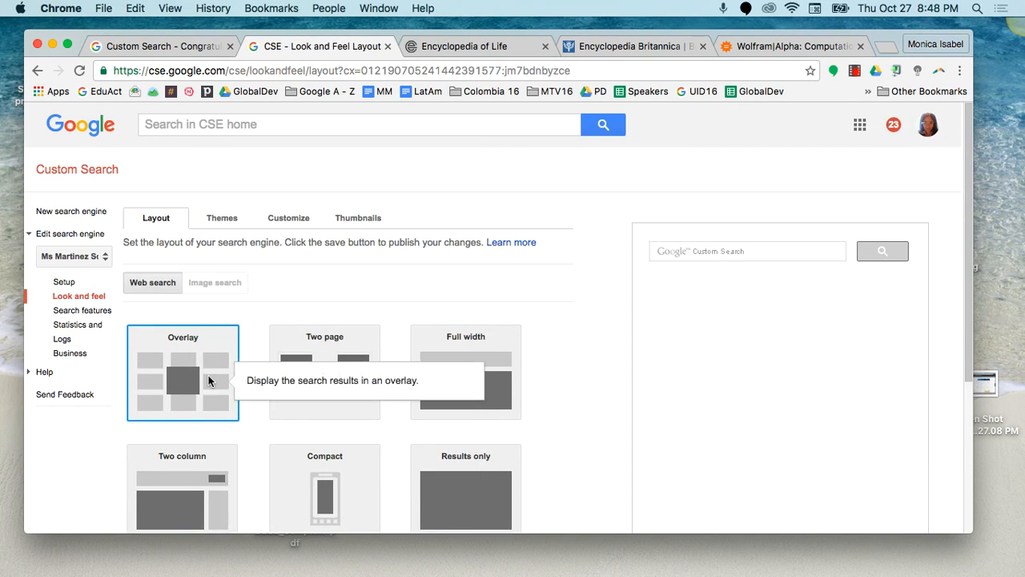
scroll(208, 374, down, 4)
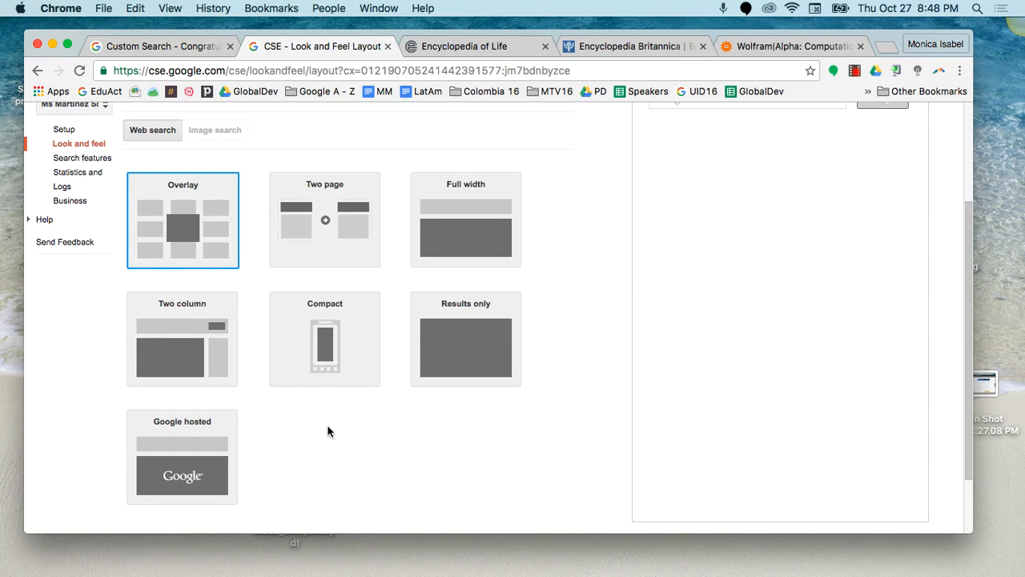
scroll(327, 432, up, 4)
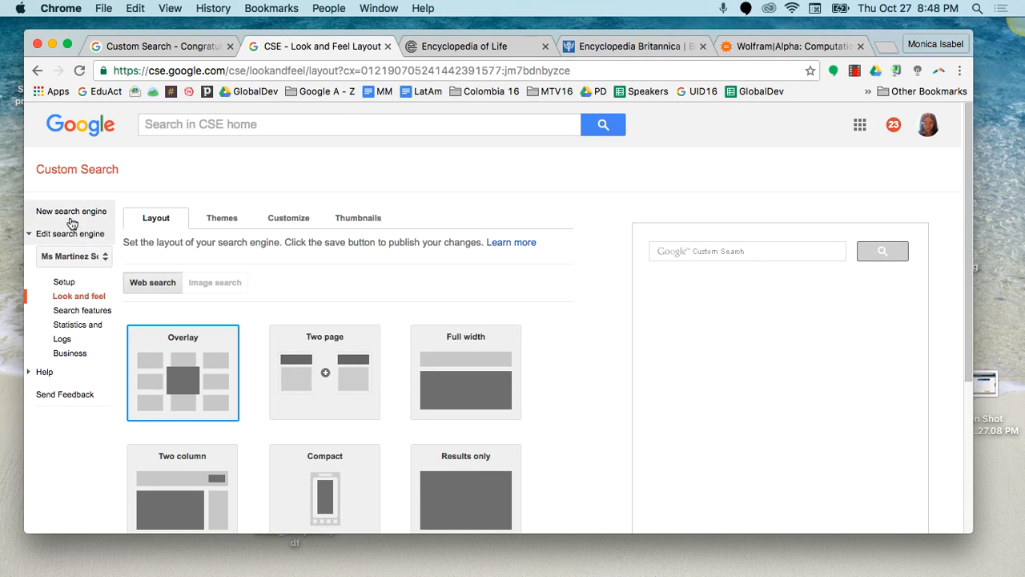
Return to the list of all search engines and look through its entries
click(48, 171)
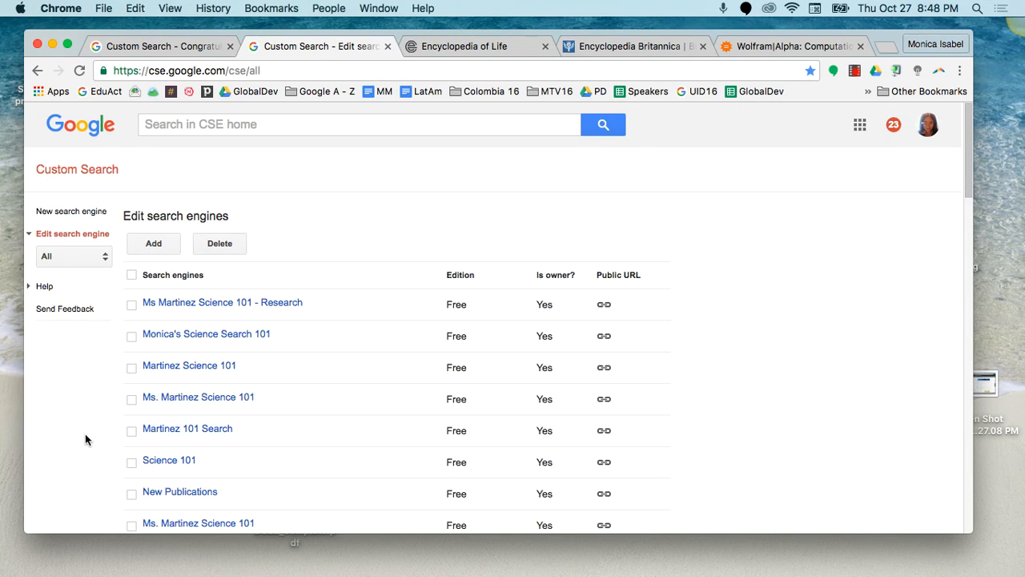
scroll(85, 434, down, 2)
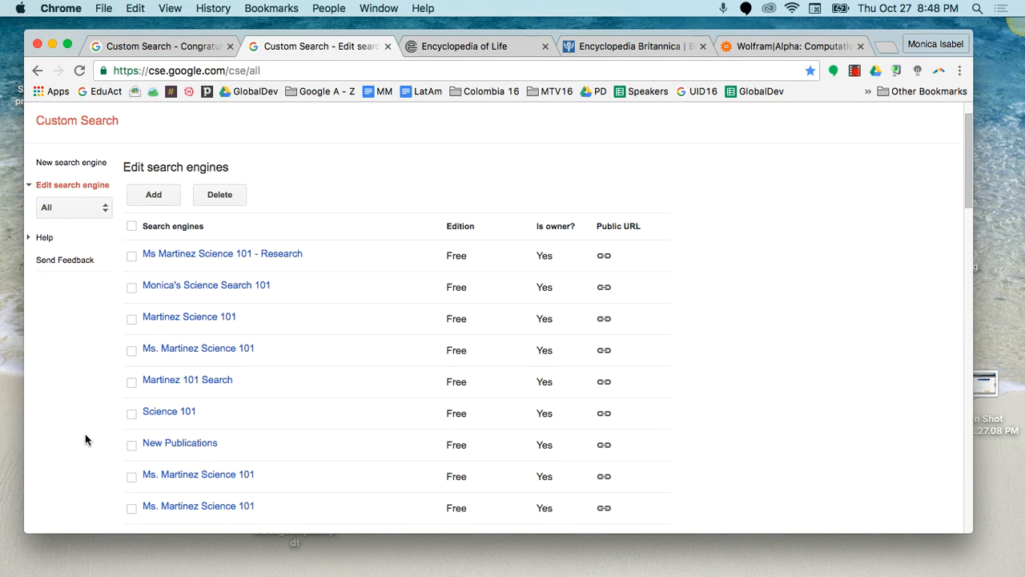